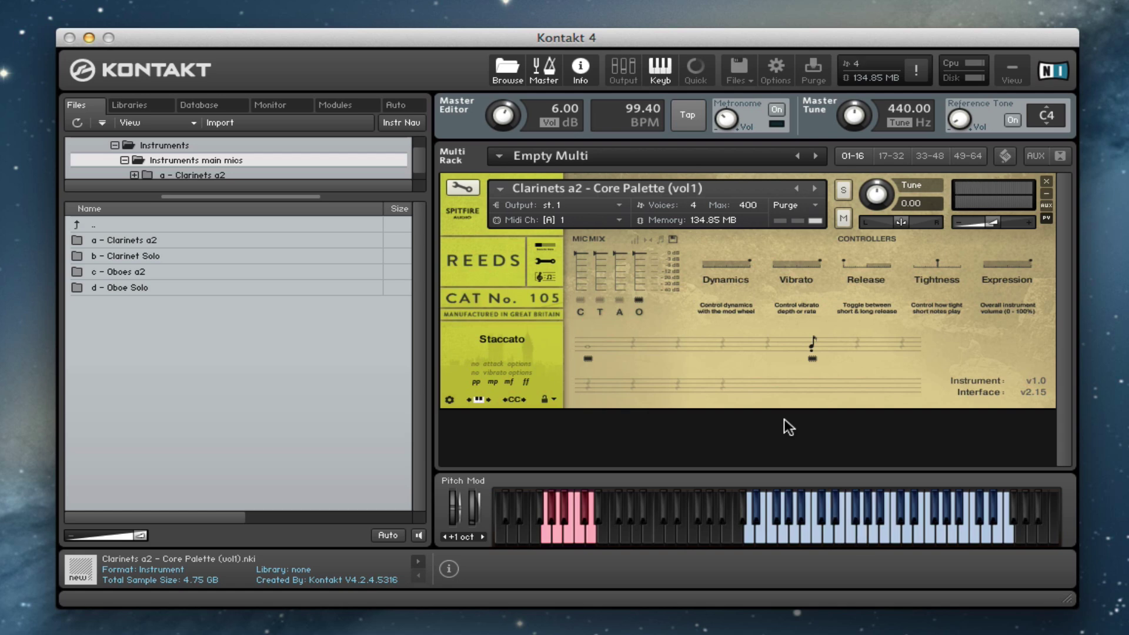
Audition the Clarinets a2 mics by toggling O, T and A, ending with A and O loaded at 269.66 MB
{"action": "left_click", "coordinate": [639, 300]}
{"action": "left_click", "coordinate": [638, 297]}
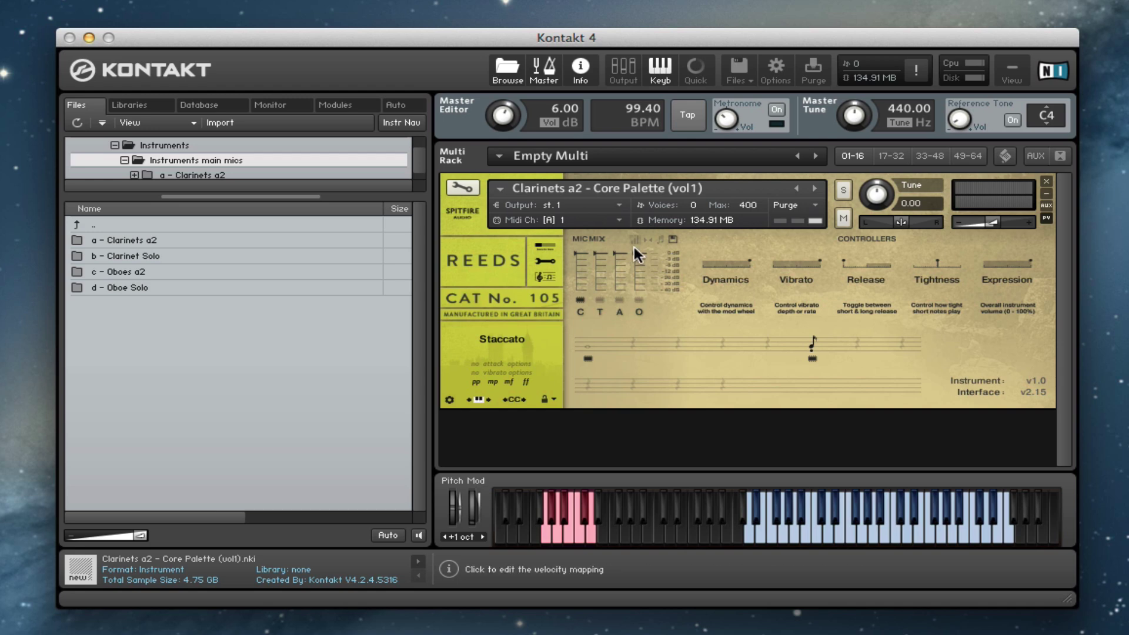
{"action": "left_click", "coordinate": [600, 299]}
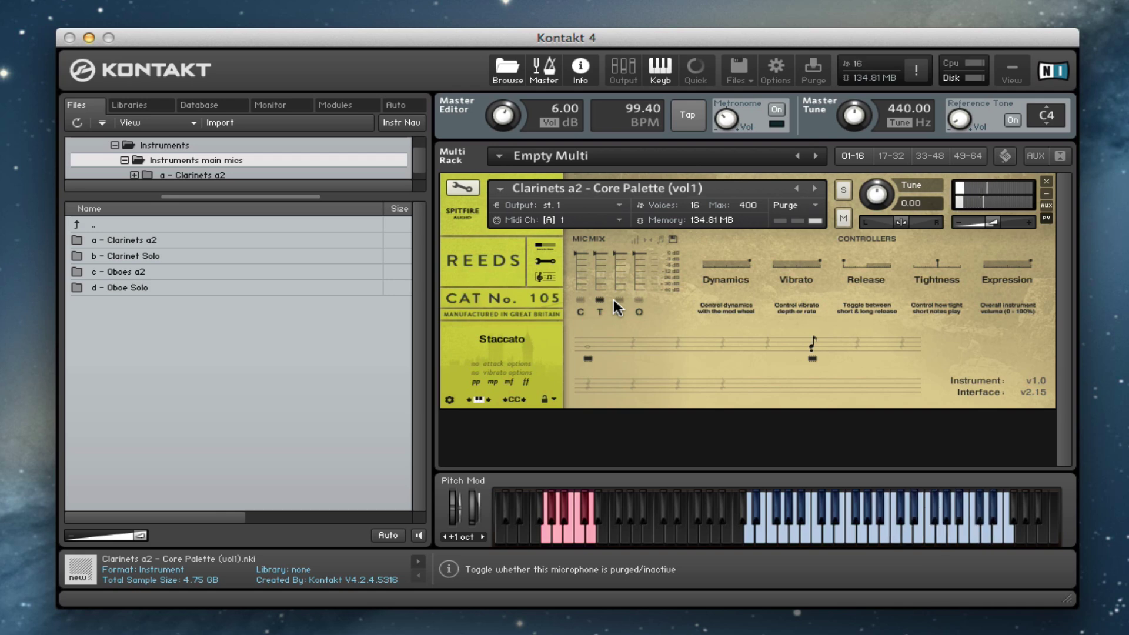
{"action": "left_click", "coordinate": [619, 300]}
{"action": "left_click", "coordinate": [619, 299]}
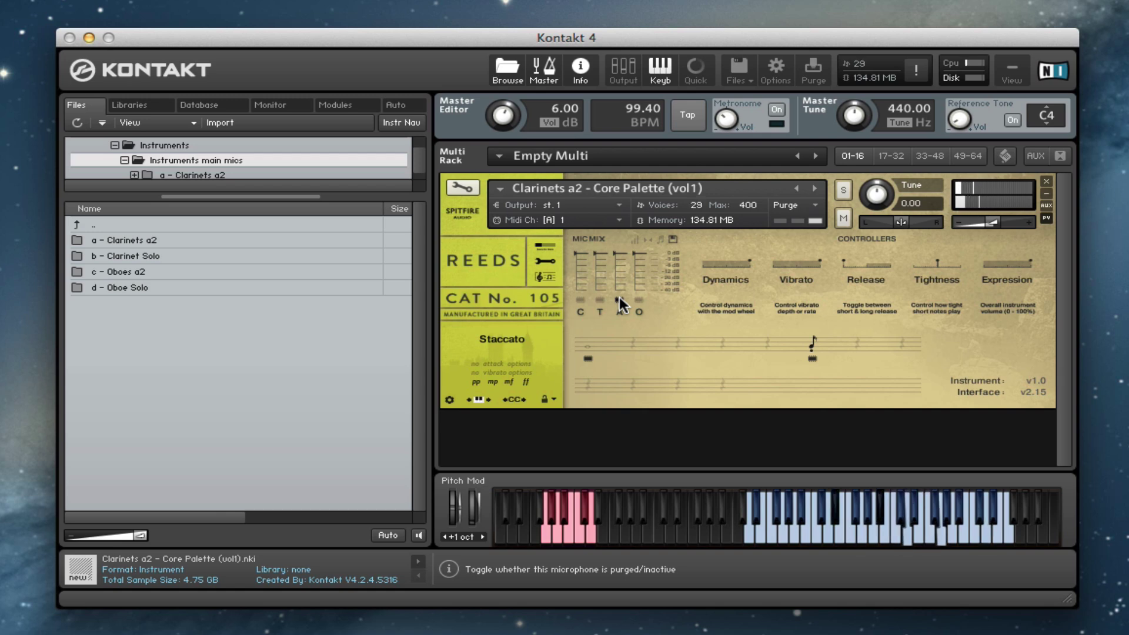
{"action": "left_click", "coordinate": [620, 299]}
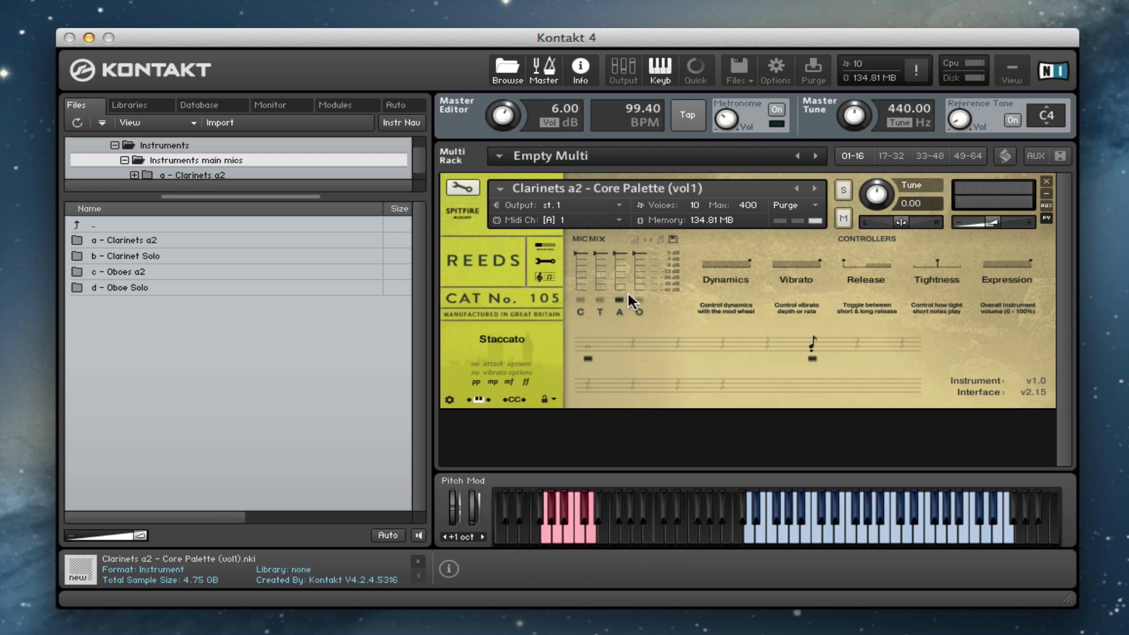
{"action": "left_click", "coordinate": [638, 300]}
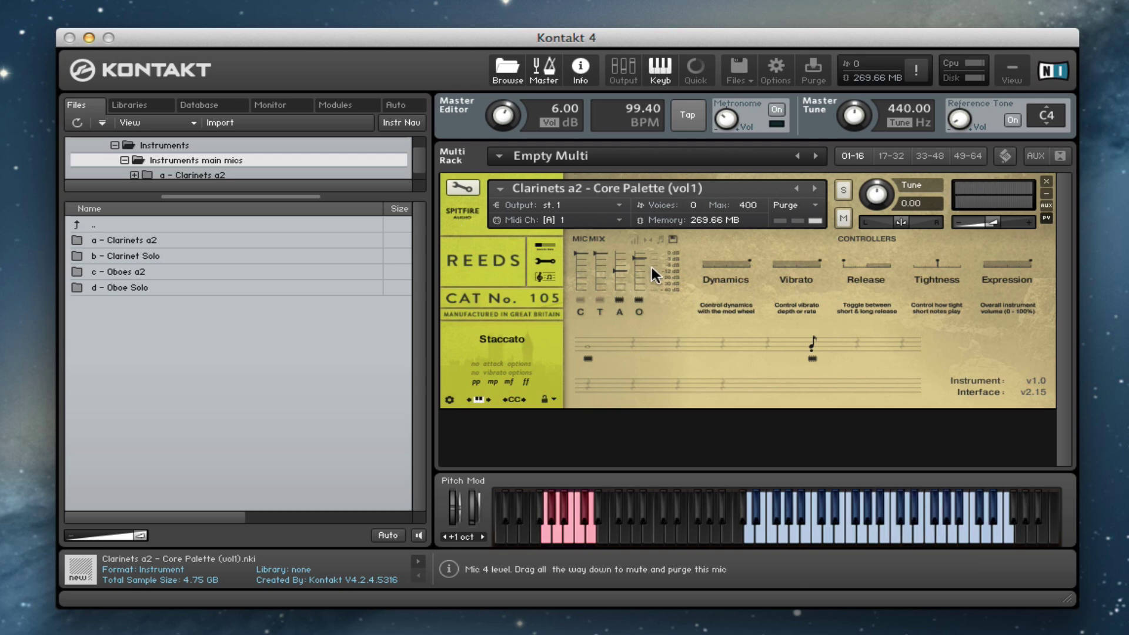
Switch the clarinets to Long, unload the A mic and swap O for C, dropping memory to 134.91 MB
{"action": "left_click", "coordinate": [585, 347]}
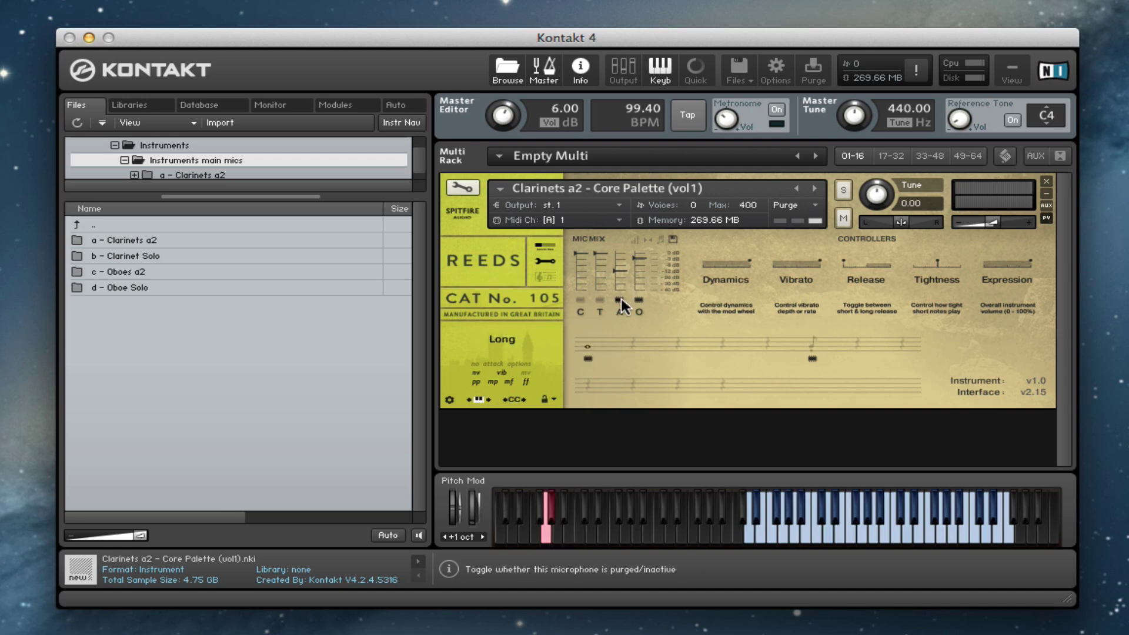
{"action": "left_click", "coordinate": [620, 299]}
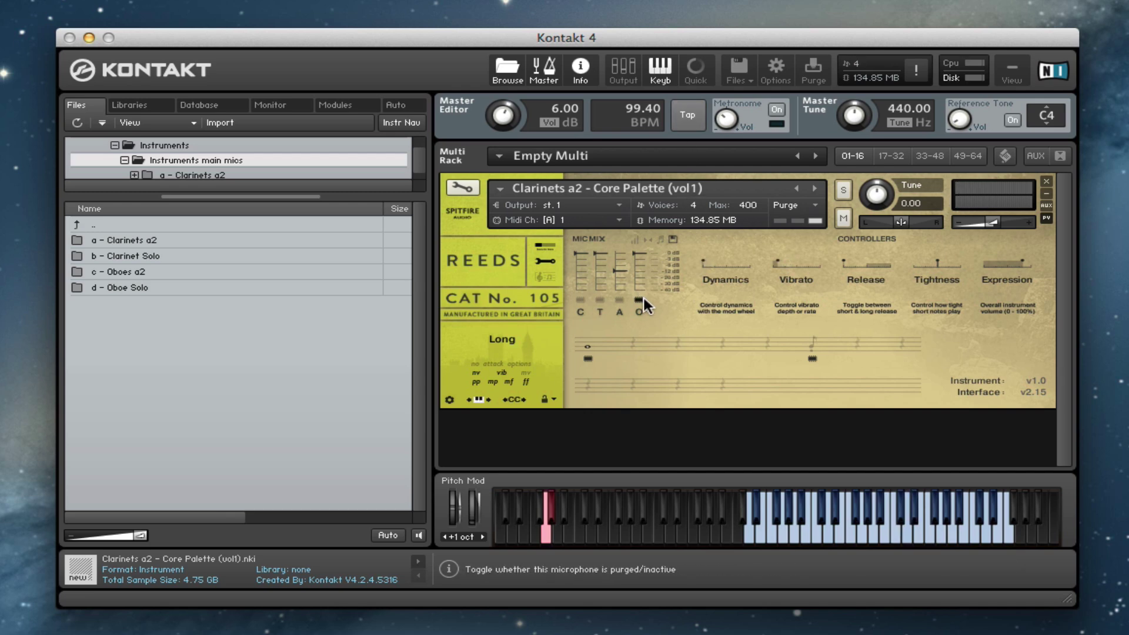
{"action": "left_click", "coordinate": [639, 299]}
{"action": "left_click", "coordinate": [579, 299]}
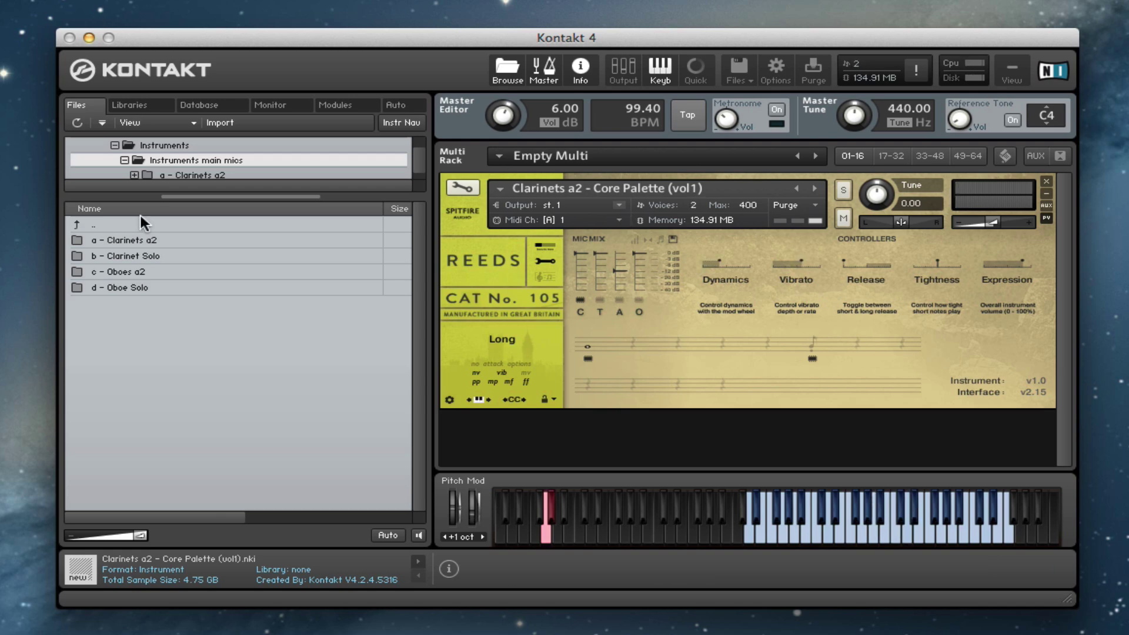
Load Clarinets a2 - Legato Performance Palette (vol1) into the rack, purging T and loading the O mic
{"action": "double_click", "coordinate": [138, 241]}
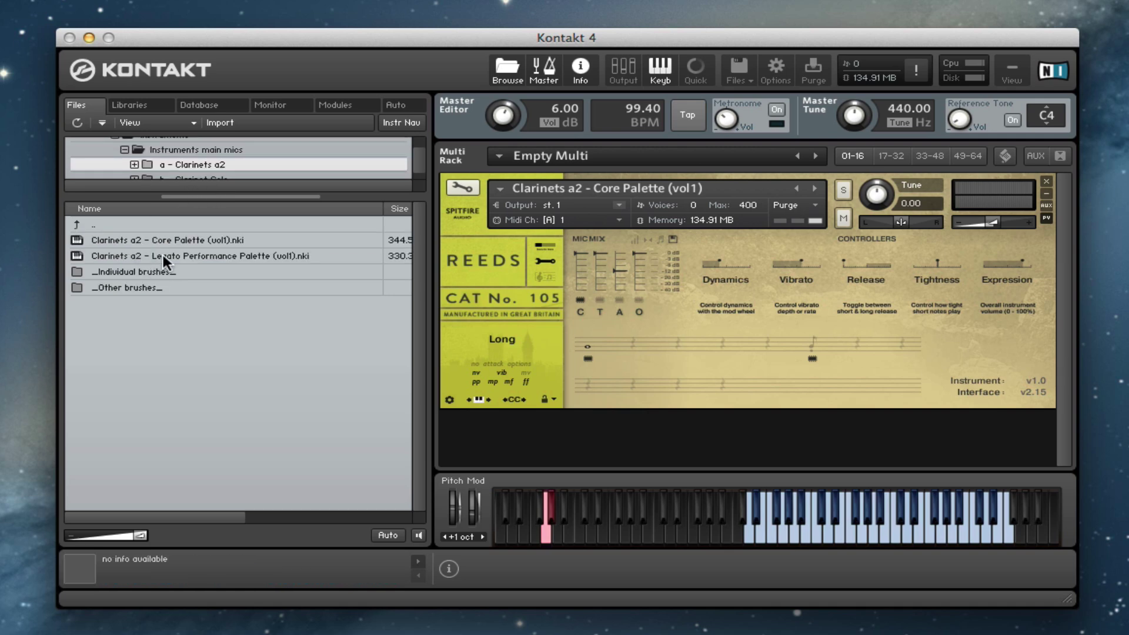
{"action": "left_click_drag", "start_coordinate": [164, 255], "coordinate": [613, 209]}
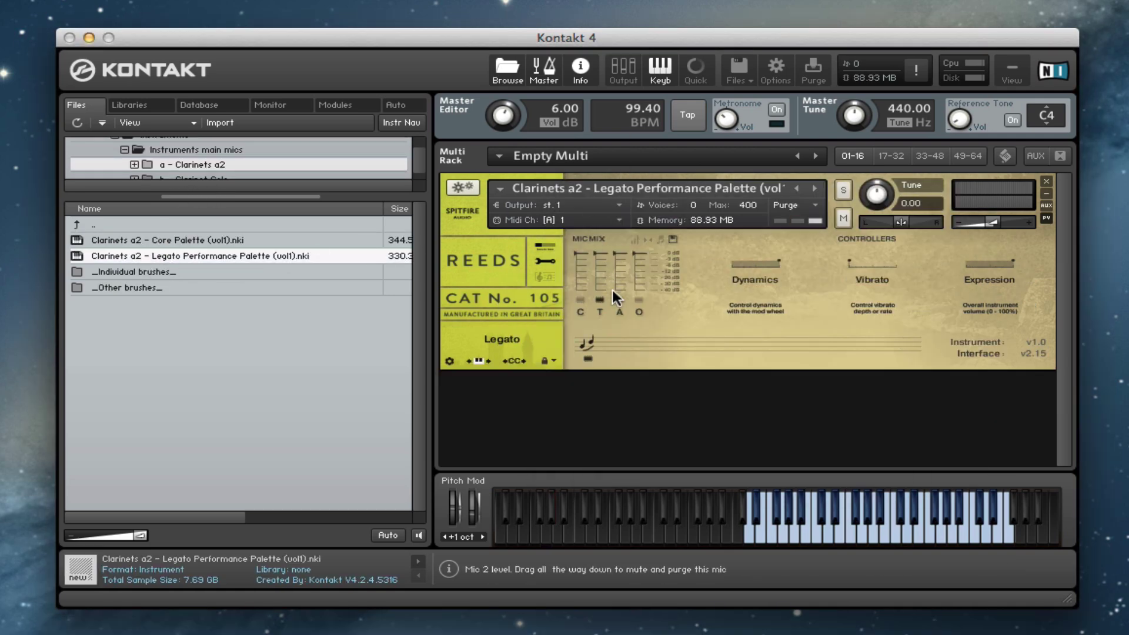
{"action": "left_click", "coordinate": [600, 300]}
{"action": "left_click", "coordinate": [638, 300]}
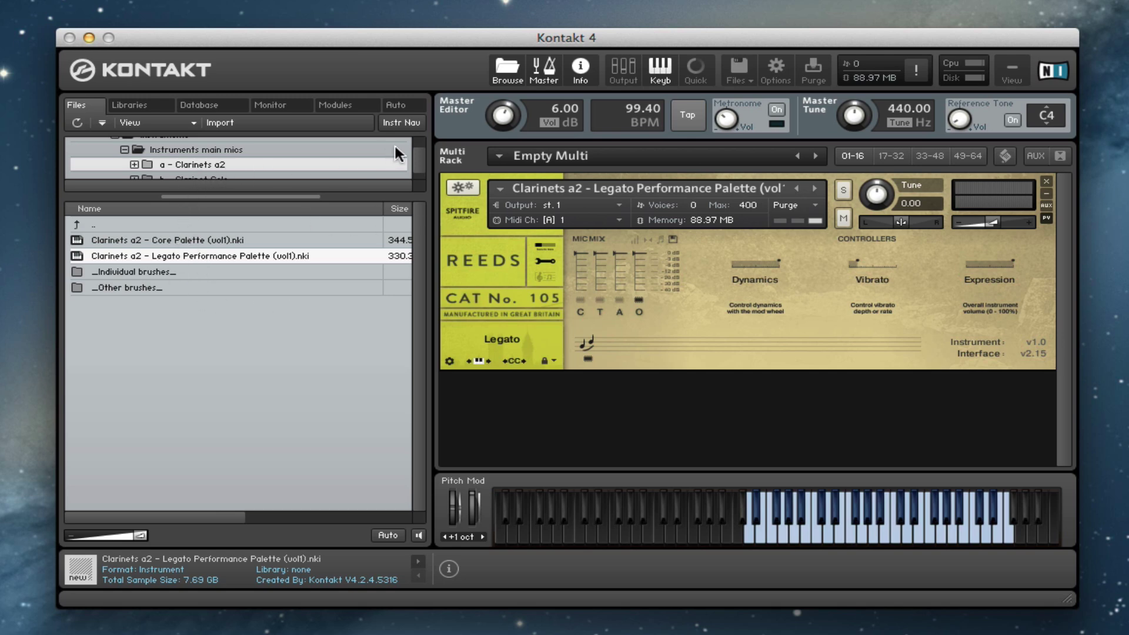
Load Clarinet Solo - Legato Performance Palette (vol1) from the b - Clarinet Solo folder into the rack
{"action": "scroll", "coordinate": [417, 157], "scroll_direction": "down", "scroll_amount": 3}
{"action": "left_click_drag", "start_coordinate": [245, 198], "coordinate": [244, 216]}
{"action": "scroll", "coordinate": [418, 164], "scroll_direction": "up", "scroll_amount": 3}
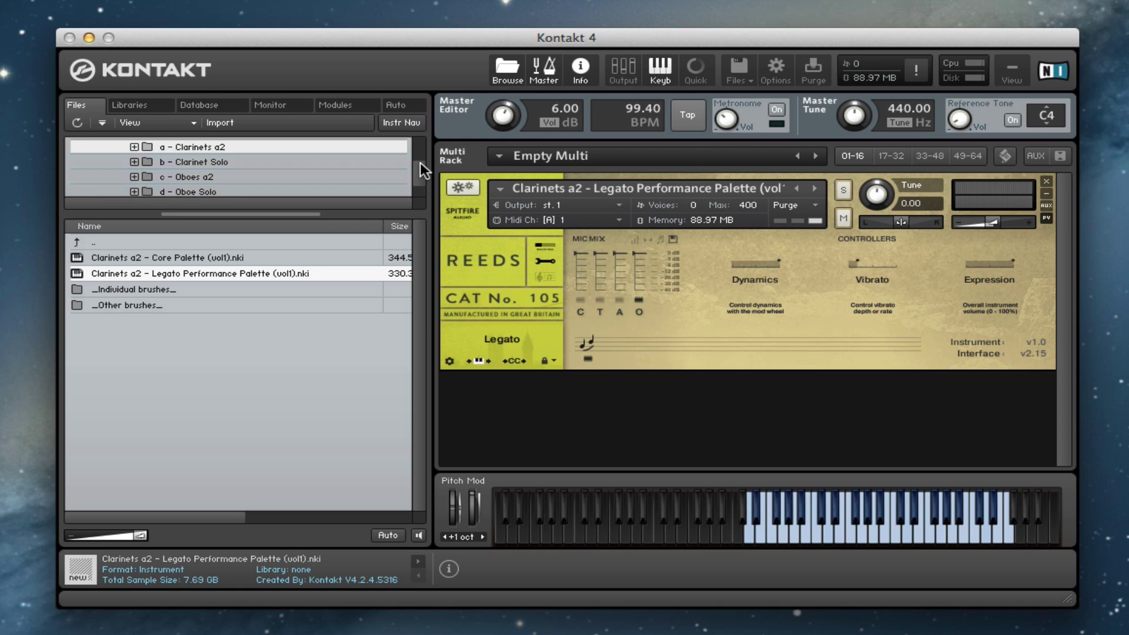
{"action": "left_click", "coordinate": [224, 162]}
{"action": "left_click_drag", "start_coordinate": [177, 273], "coordinate": [655, 199]}
Audition the solo clarinet's O microphone, then switch the loaded mic to C
{"action": "left_click", "coordinate": [638, 301]}
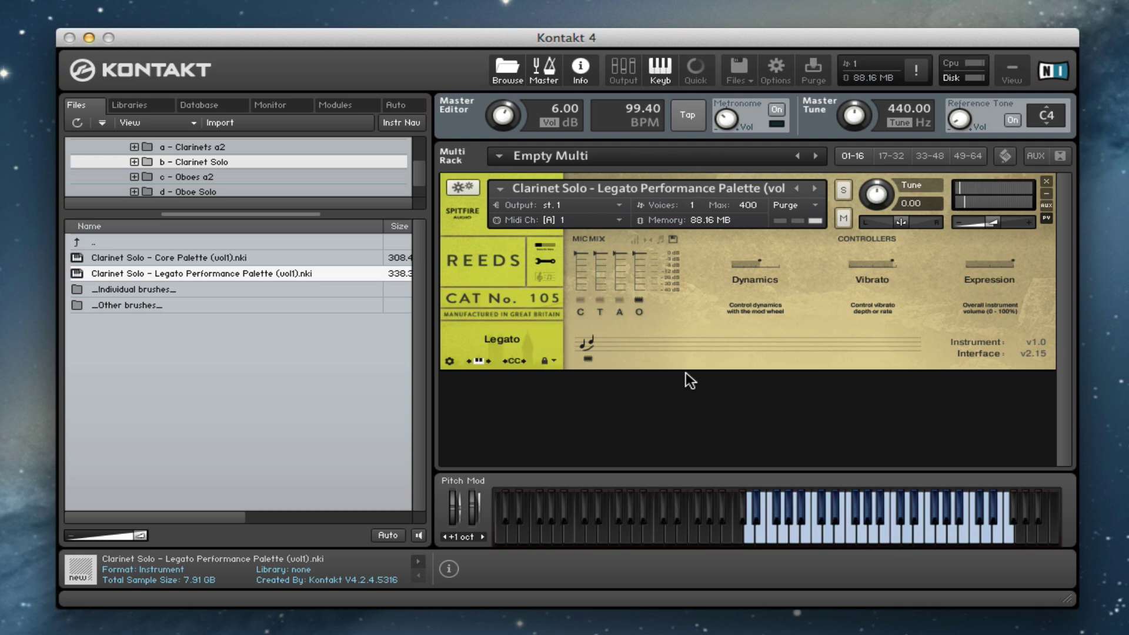
{"action": "left_click", "coordinate": [639, 299]}
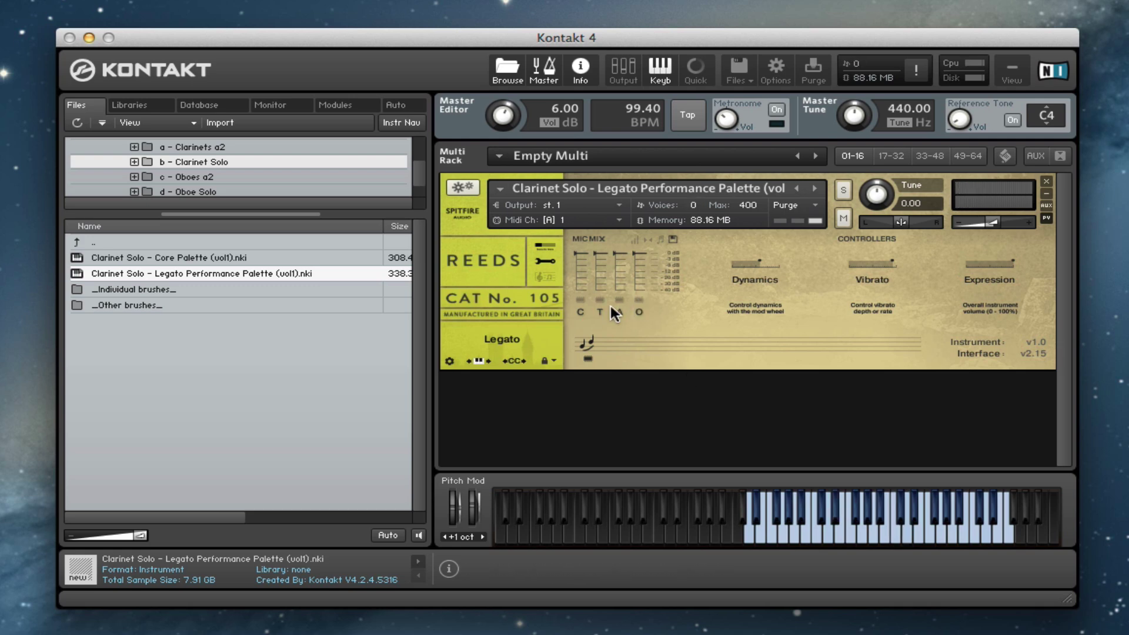
{"action": "left_click", "coordinate": [580, 299]}
Load Oboes a2 - Legato Performance Palette (vol1) into the rack with the O microphone active
{"action": "left_click", "coordinate": [219, 177]}
{"action": "left_click_drag", "start_coordinate": [162, 274], "coordinate": [594, 192]}
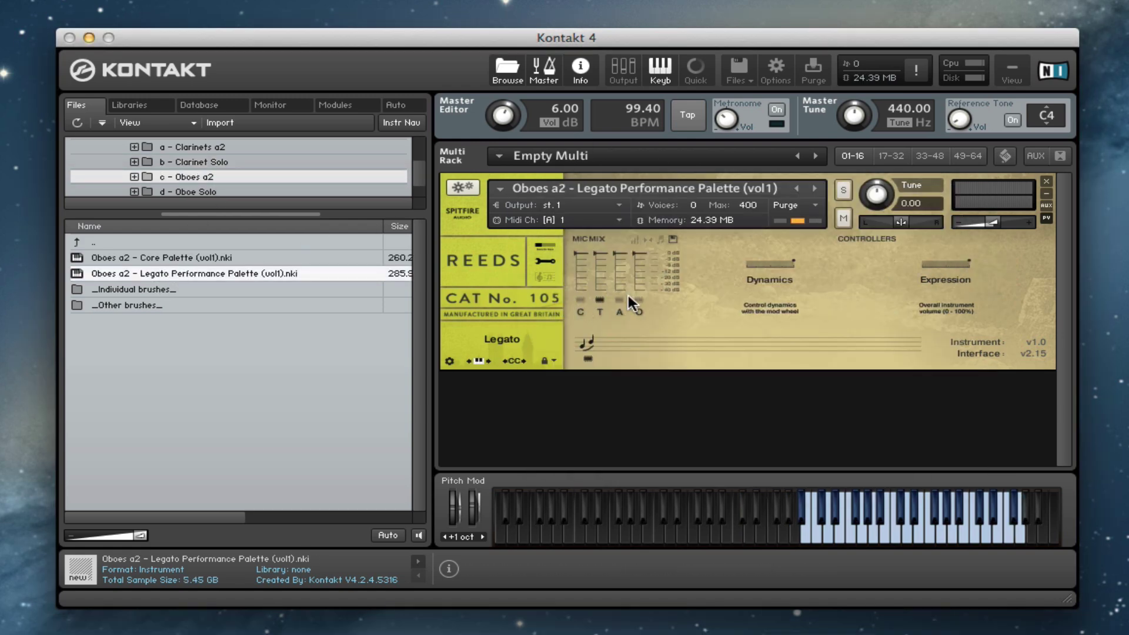
{"action": "left_click", "coordinate": [637, 299]}
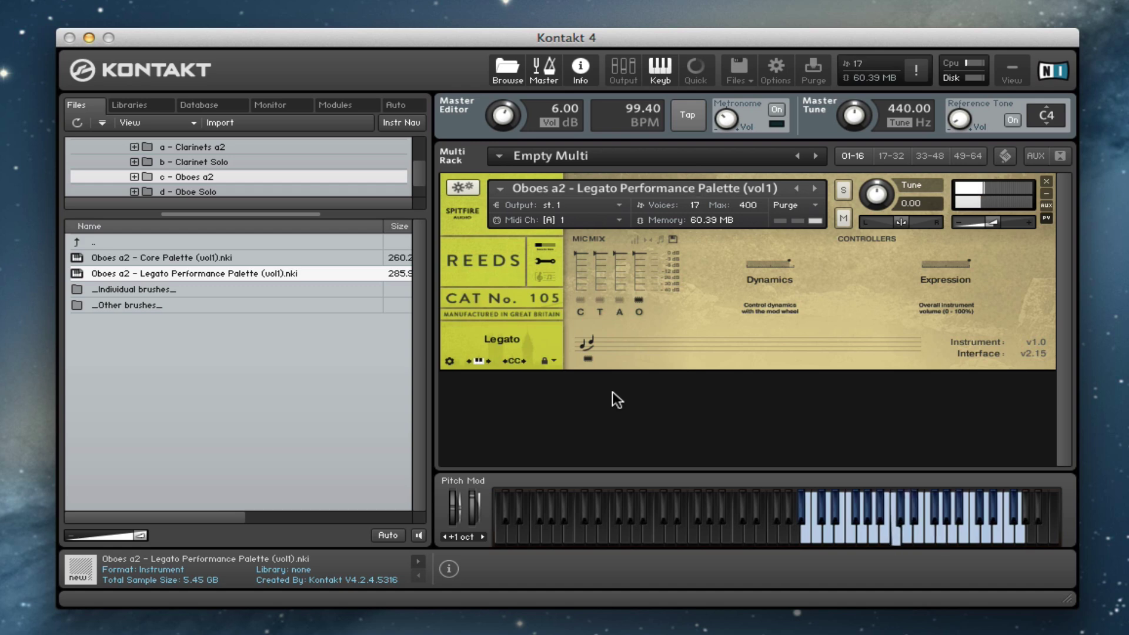
Switch the oboes from the O to the C mic and list the d - Oboe Solo instruments
{"action": "left_click", "coordinate": [579, 300]}
{"action": "left_click", "coordinate": [641, 300]}
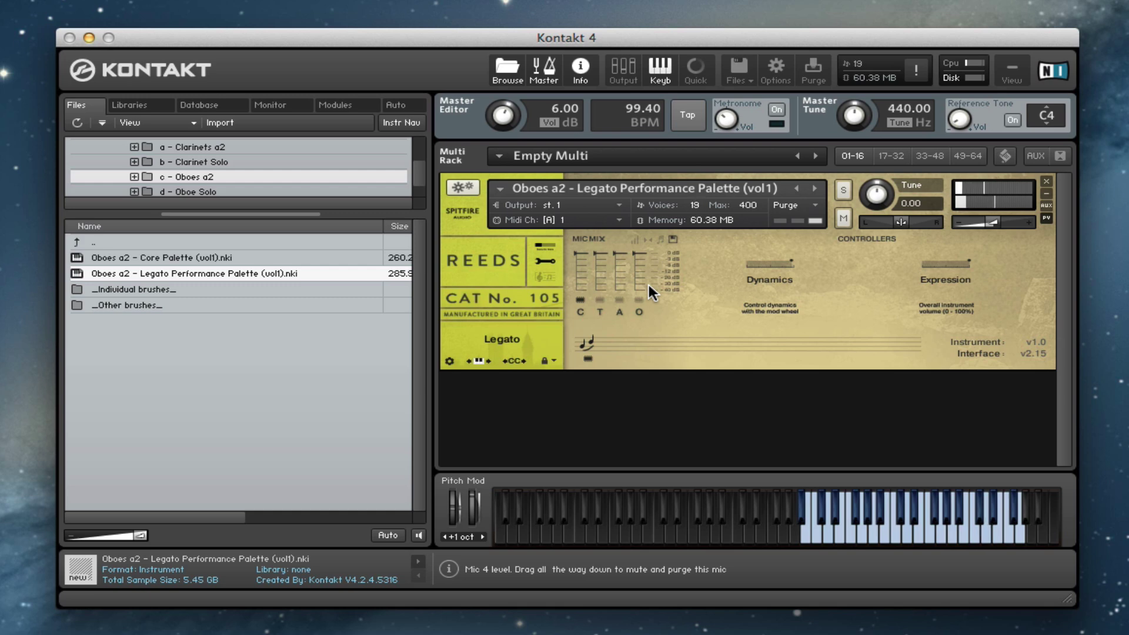
{"action": "left_click", "coordinate": [190, 192]}
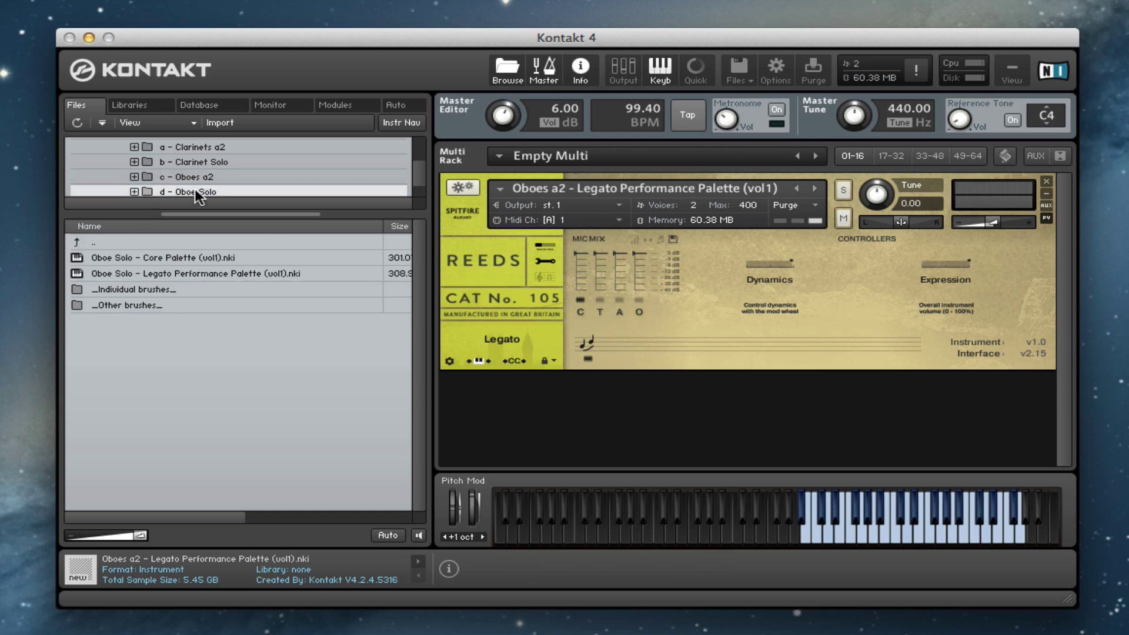
Load Oboe Solo - Legato Performance Palette (vol1) over Oboes a2, purging T and loading the O mic
{"action": "left_click", "coordinate": [118, 256]}
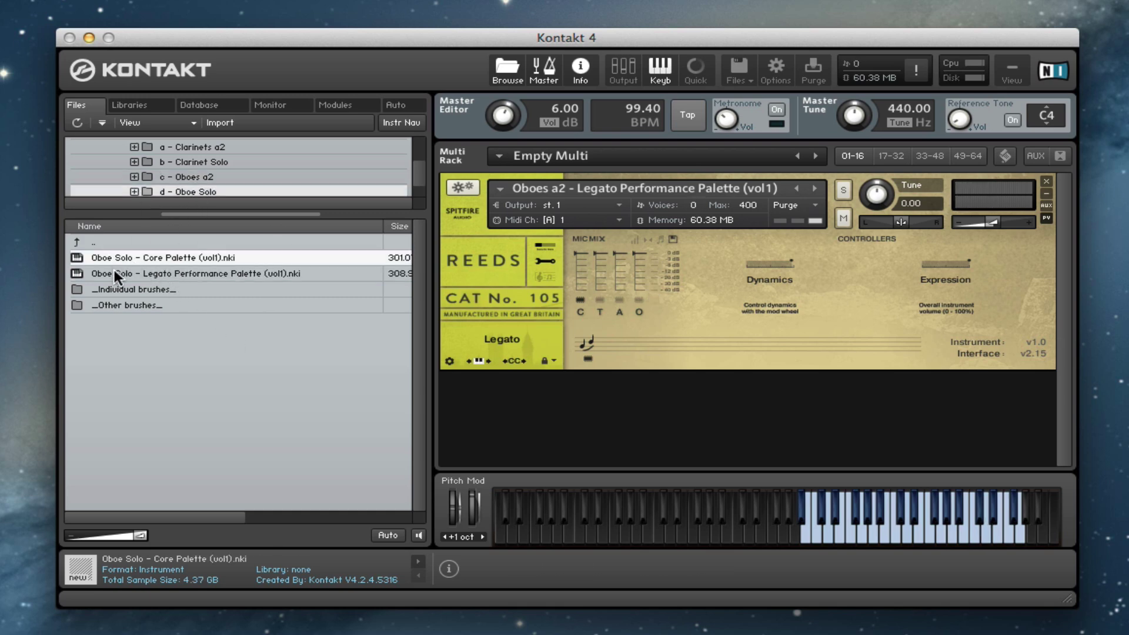
{"action": "left_click", "coordinate": [114, 272]}
{"action": "left_click_drag", "start_coordinate": [647, 194], "coordinate": [640, 197]}
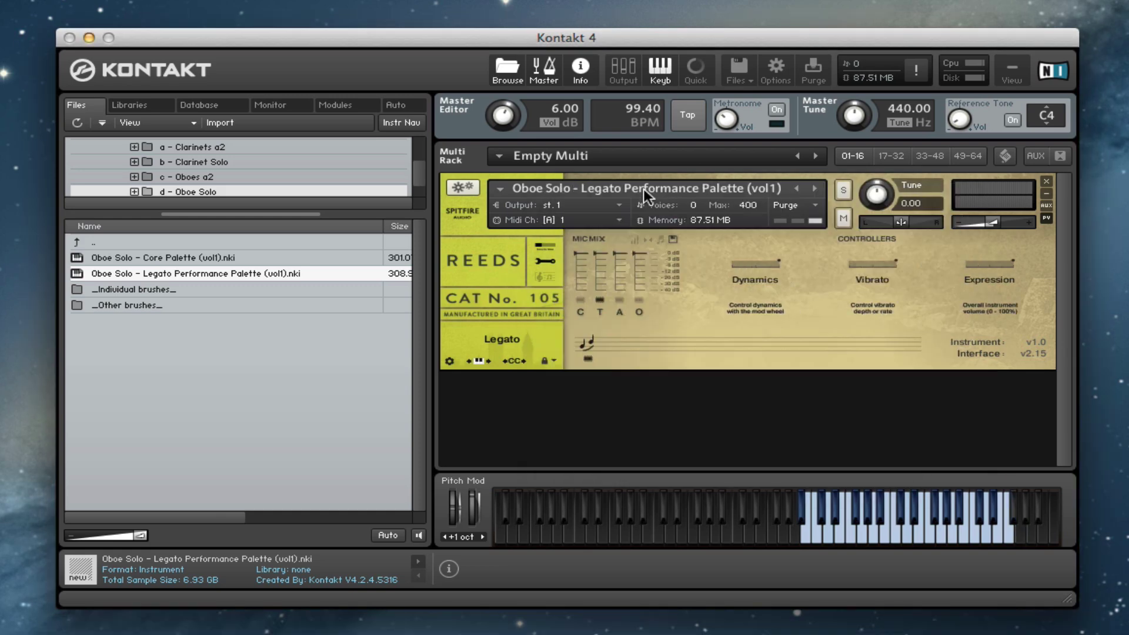
{"action": "left_click", "coordinate": [600, 300]}
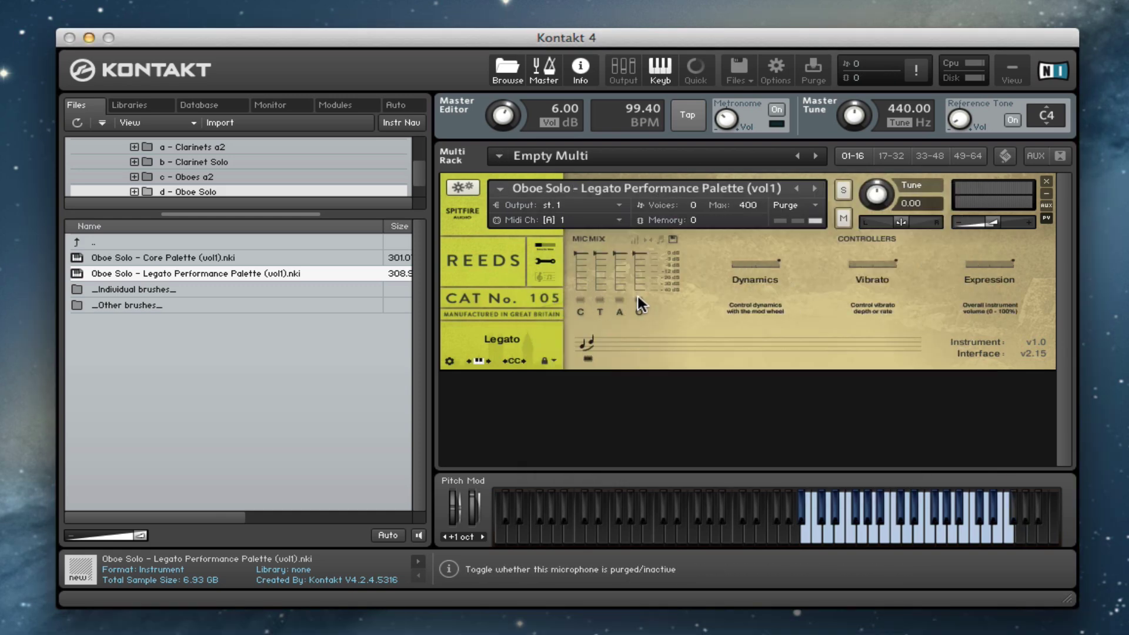
{"action": "left_click", "coordinate": [638, 300]}
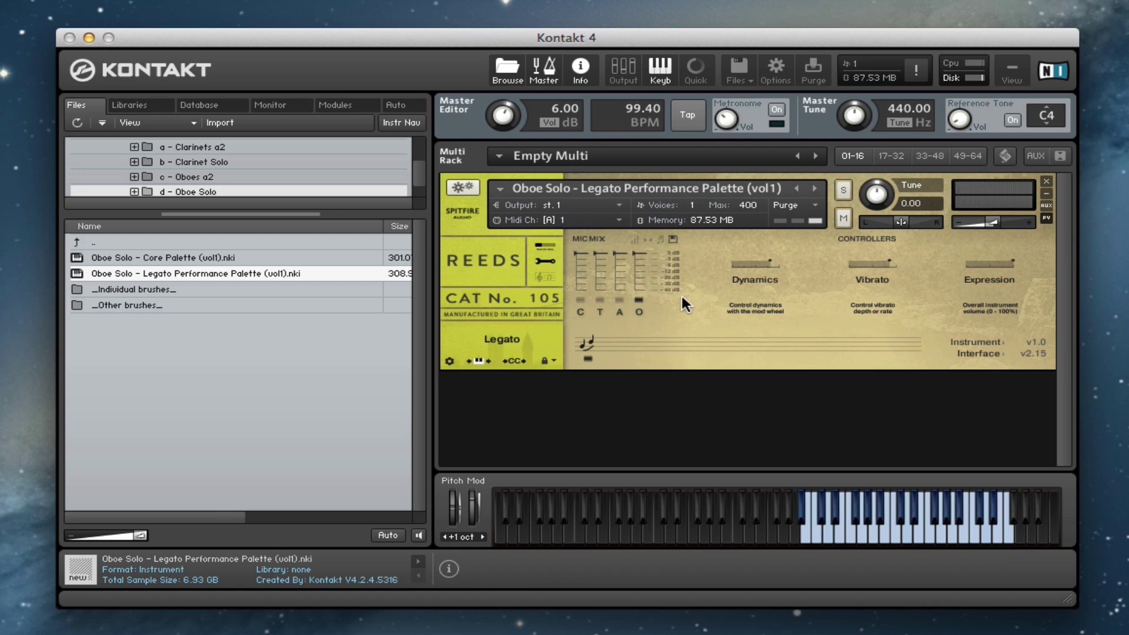
{"action": "left_click", "coordinate": [639, 300]}
{"action": "left_click", "coordinate": [578, 299]}
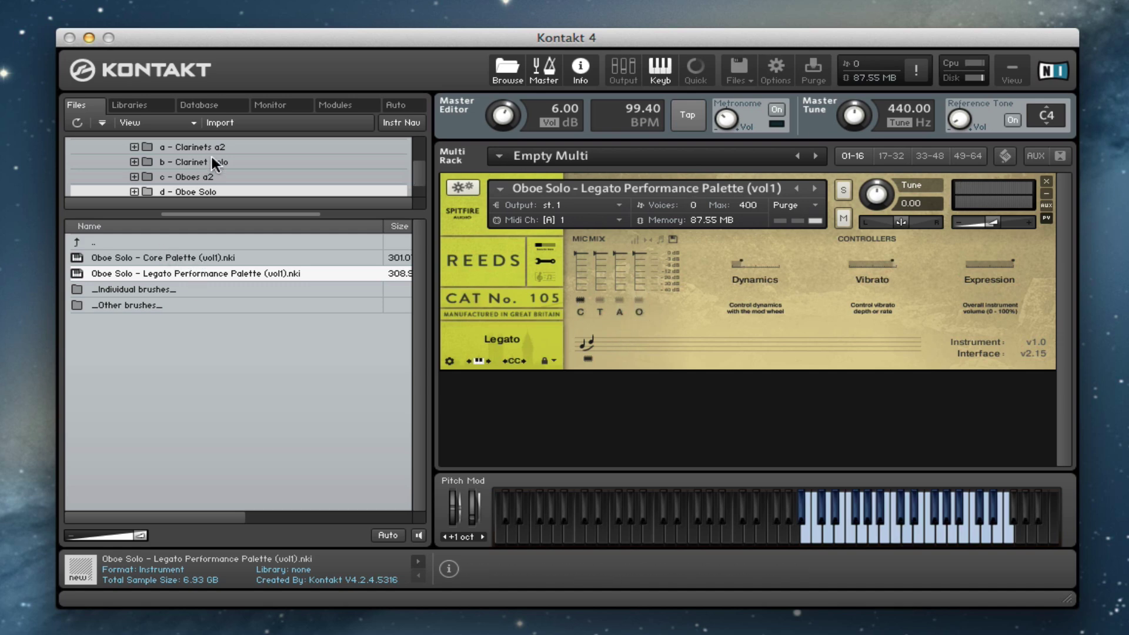
Load Clarinet Solo - Core Palette (vol1), swap the T mic for O, and audition Staccato then Long
{"action": "left_click", "coordinate": [210, 162]}
{"action": "left_click_drag", "start_coordinate": [164, 256], "coordinate": [708, 201]}
{"action": "left_click", "coordinate": [599, 299]}
{"action": "left_click", "coordinate": [639, 299]}
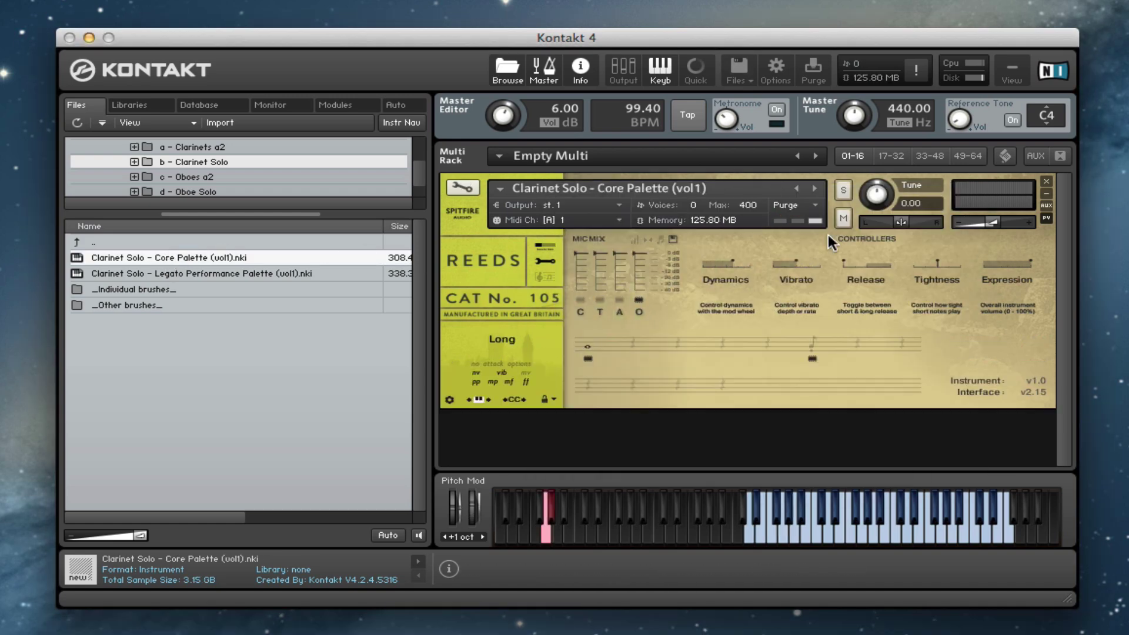
{"action": "left_click", "coordinate": [807, 335]}
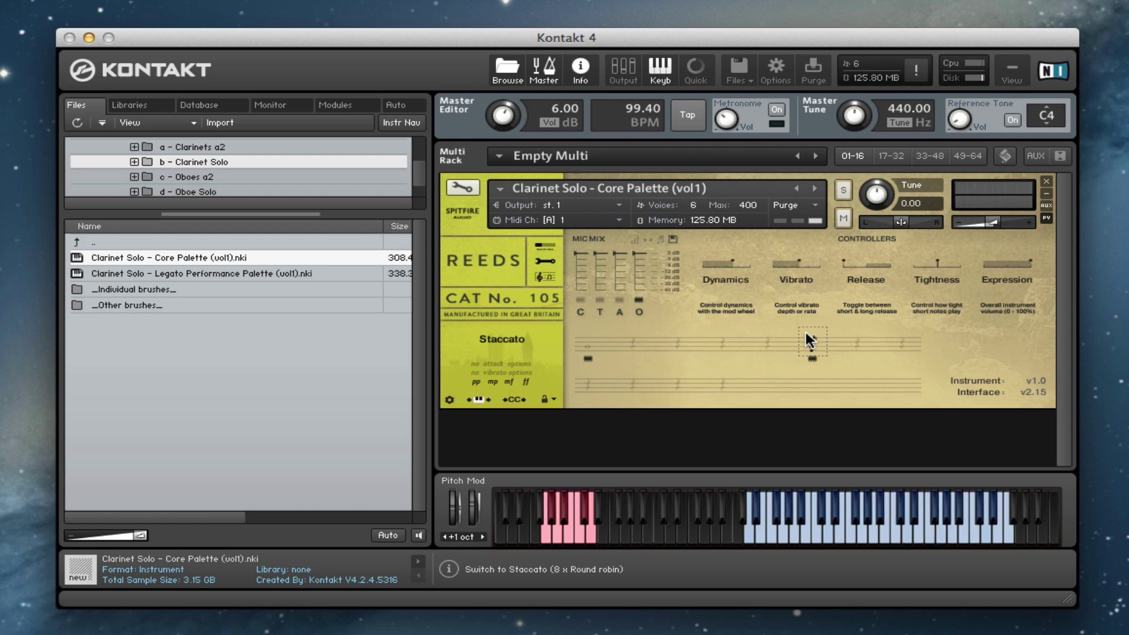
{"action": "left_click", "coordinate": [587, 347]}
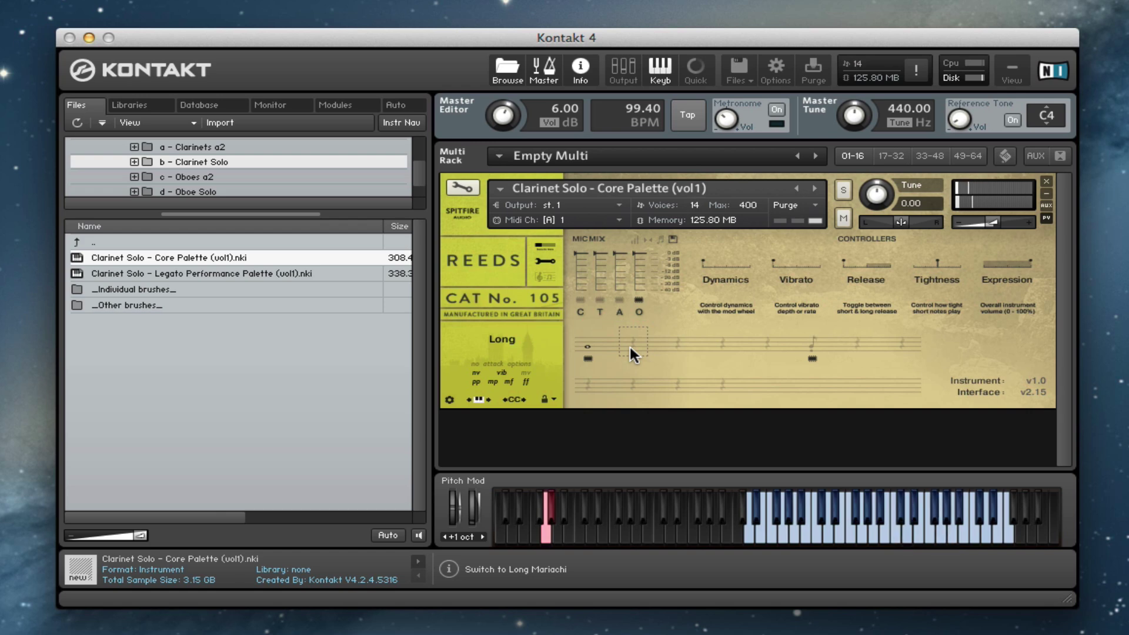
Load Oboes a2 - Core Palette (vol1) from the c - Oboes a2 folder in place of the clarinet
{"action": "left_click", "coordinate": [231, 177]}
{"action": "left_click_drag", "start_coordinate": [214, 256], "coordinate": [559, 247]}
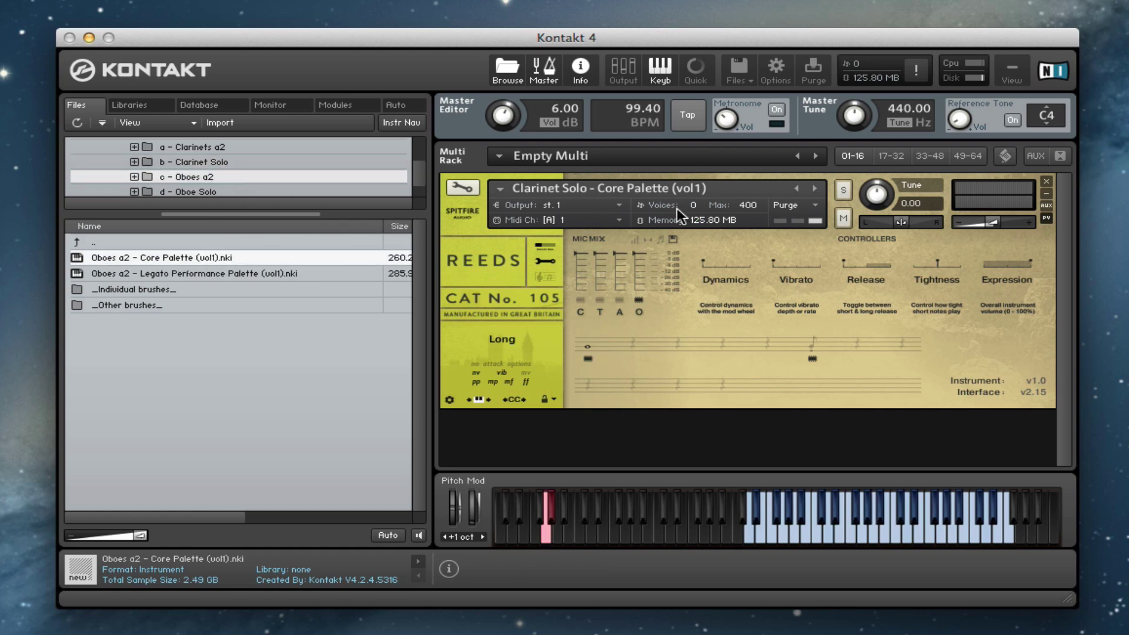
{"action": "left_click_drag", "start_coordinate": [676, 208], "coordinate": [676, 208]}
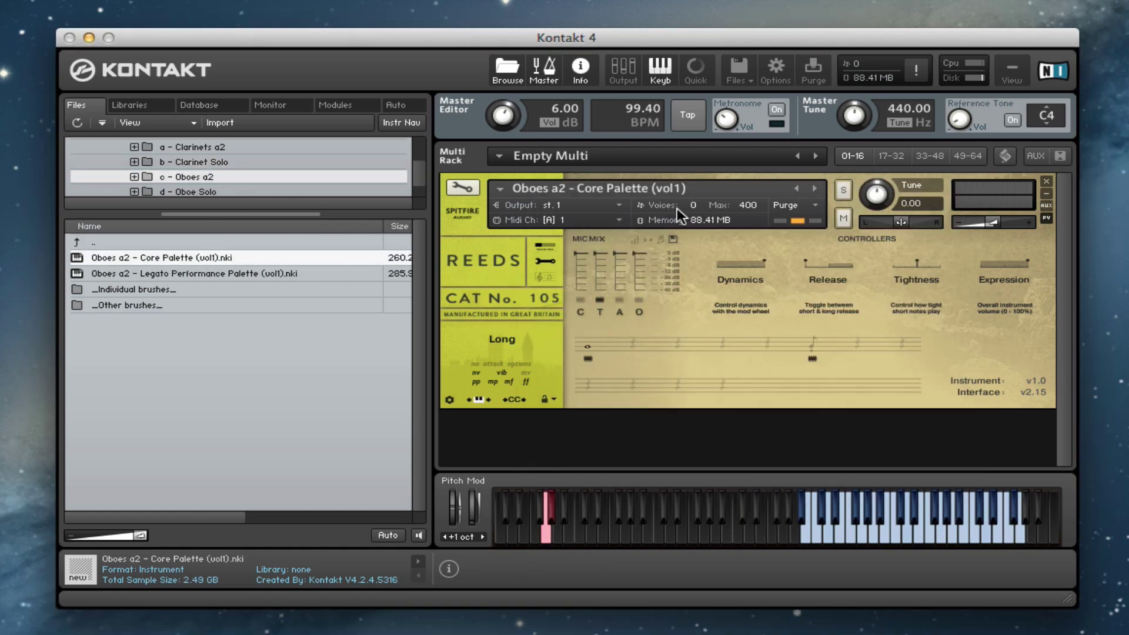
Purge the O and A mics, lower the A level, load C, then audition Staccato and Long
{"action": "left_click", "coordinate": [638, 300]}
{"action": "left_click_drag", "start_coordinate": [621, 254], "coordinate": [616, 265]}
{"action": "left_click", "coordinate": [619, 300]}
{"action": "left_click", "coordinate": [578, 300]}
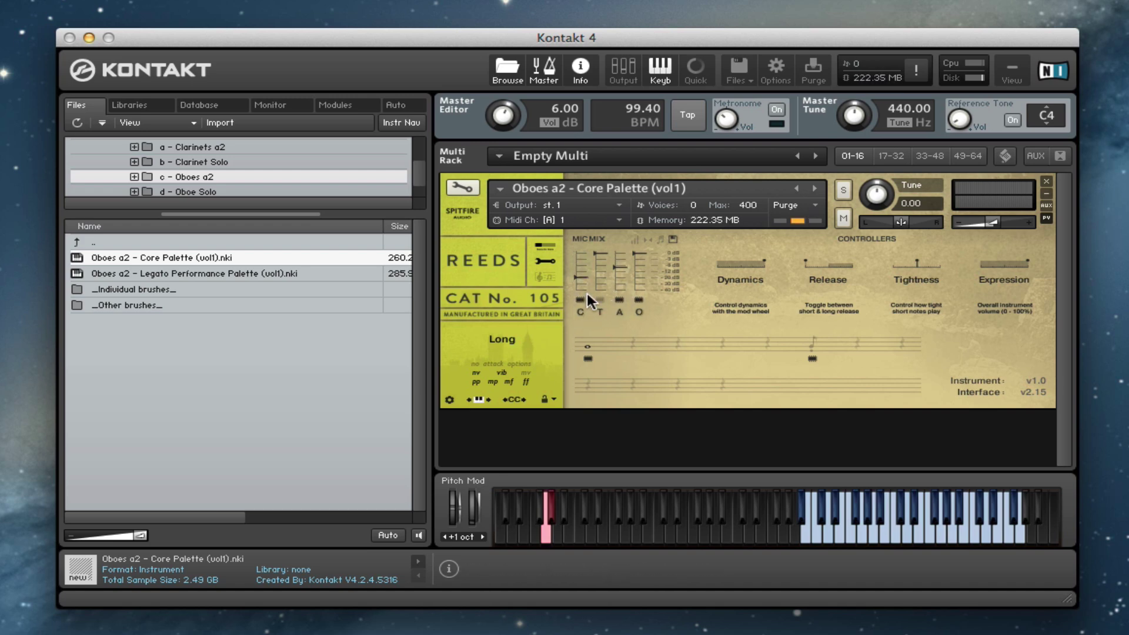
{"action": "left_click", "coordinate": [808, 349]}
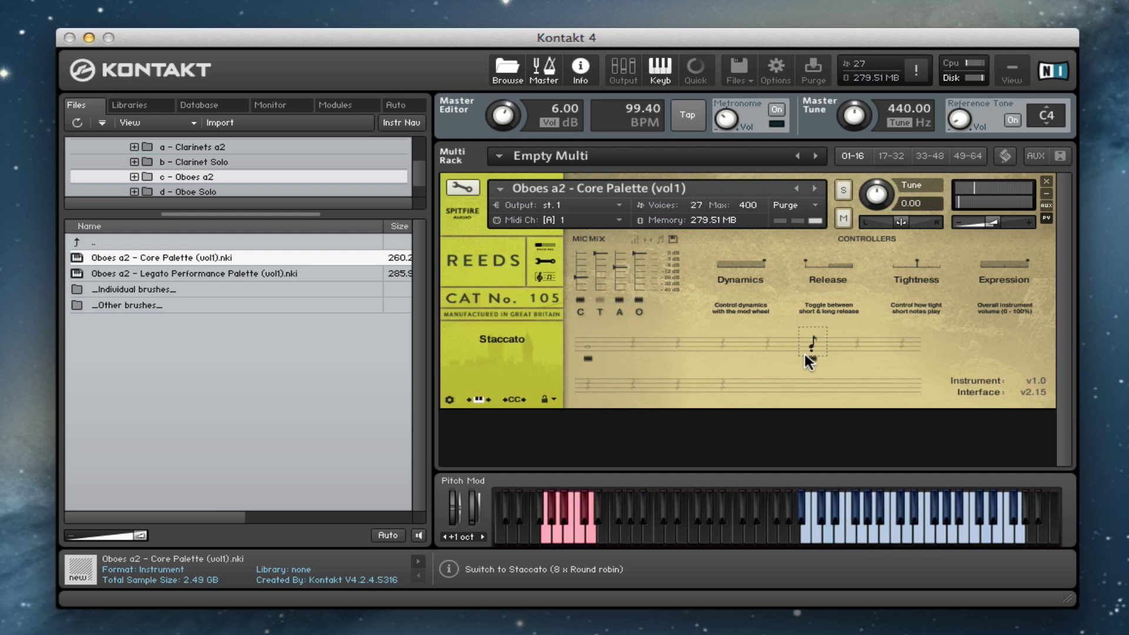
{"action": "left_click", "coordinate": [585, 345]}
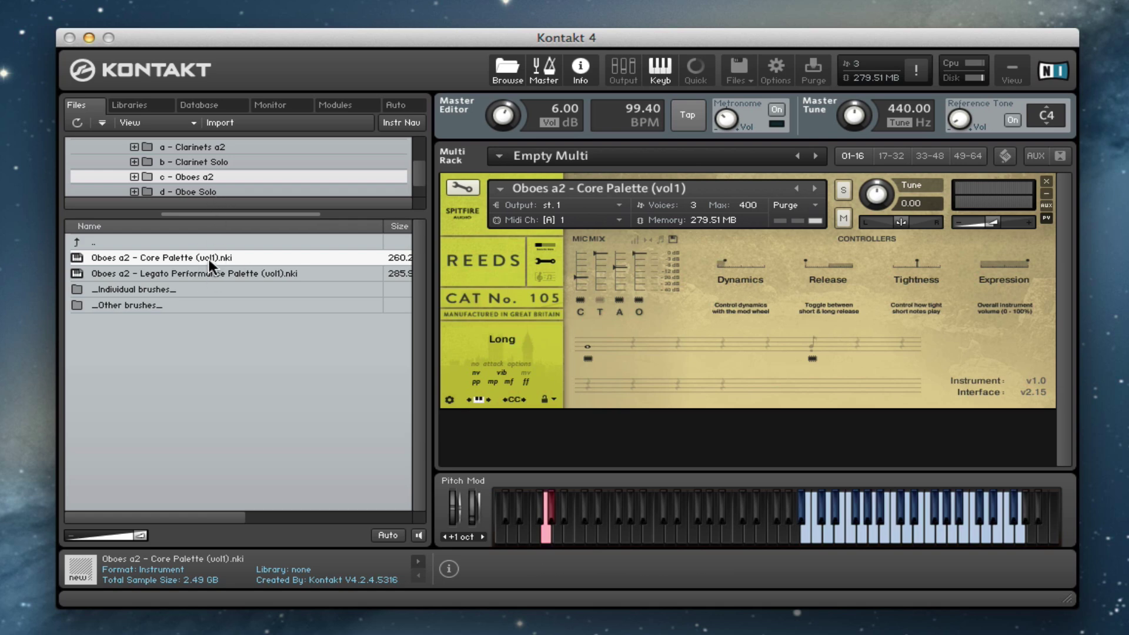
Load Oboe Solo - Core Palette (vol1), audition Staccato, add the A mic, and end on Long
{"action": "left_click", "coordinate": [221, 190]}
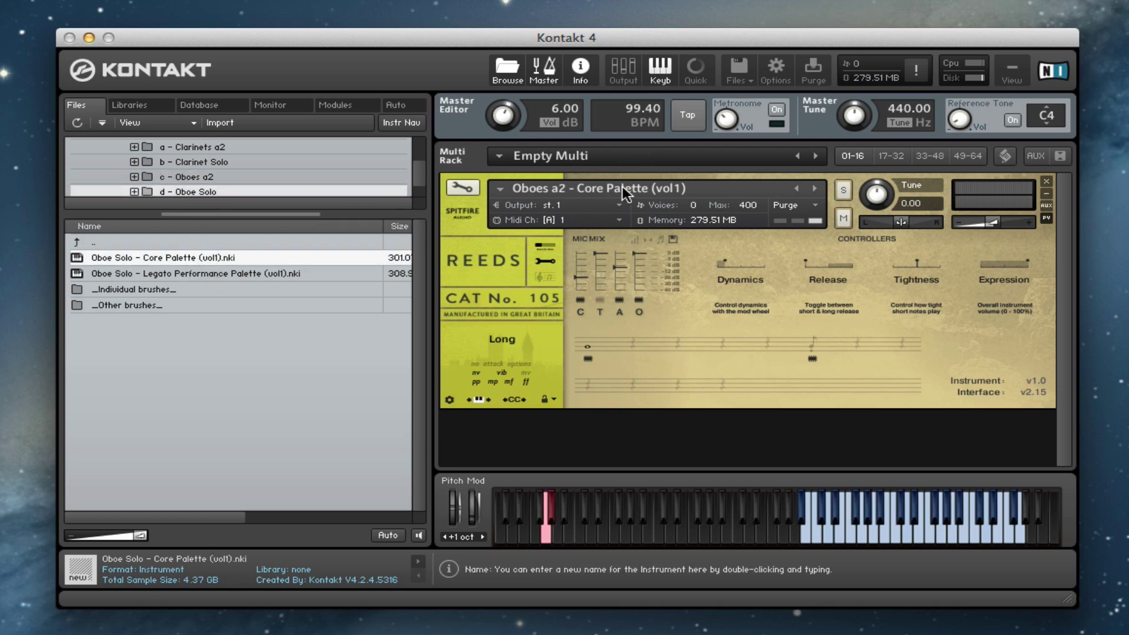
{"action": "left_click_drag", "start_coordinate": [222, 257], "coordinate": [600, 174]}
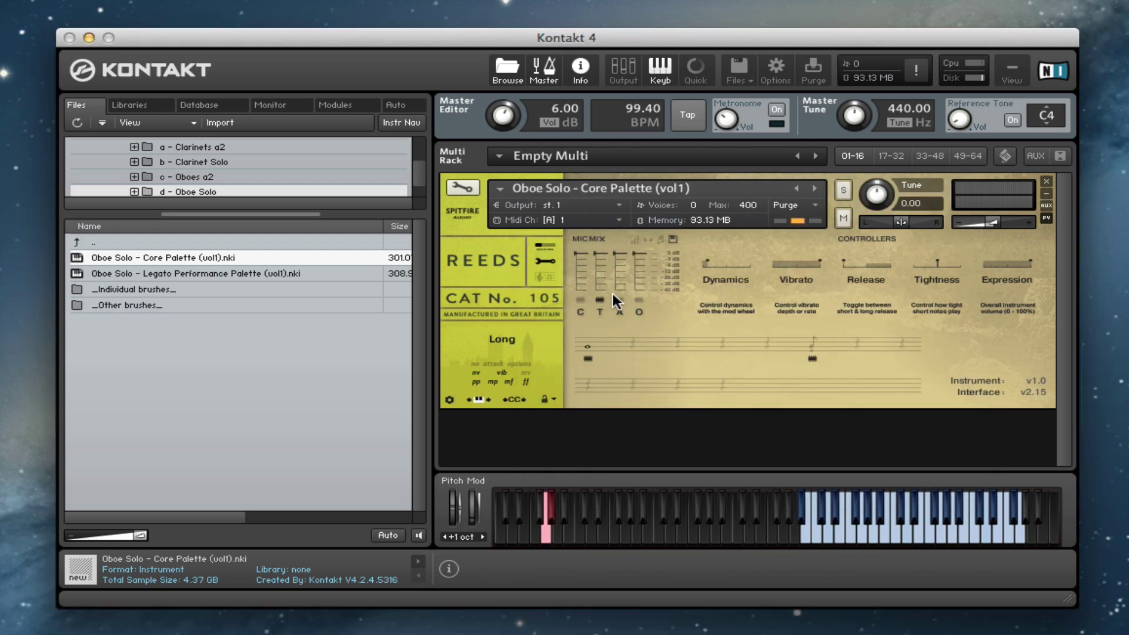
{"action": "left_click", "coordinate": [811, 342]}
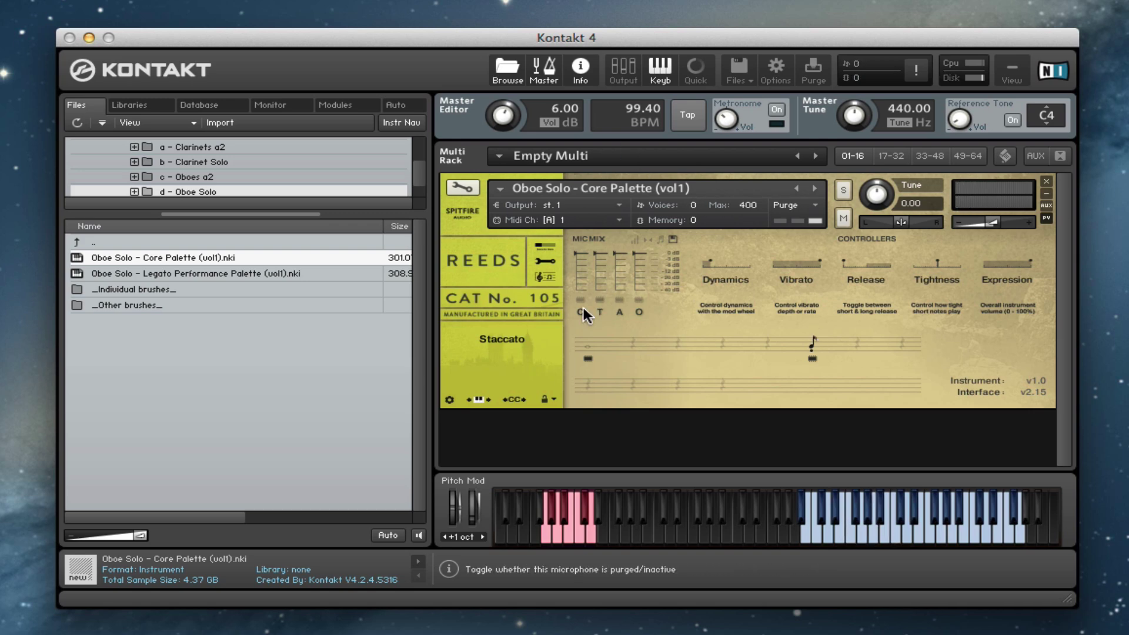
{"action": "left_click", "coordinate": [620, 297]}
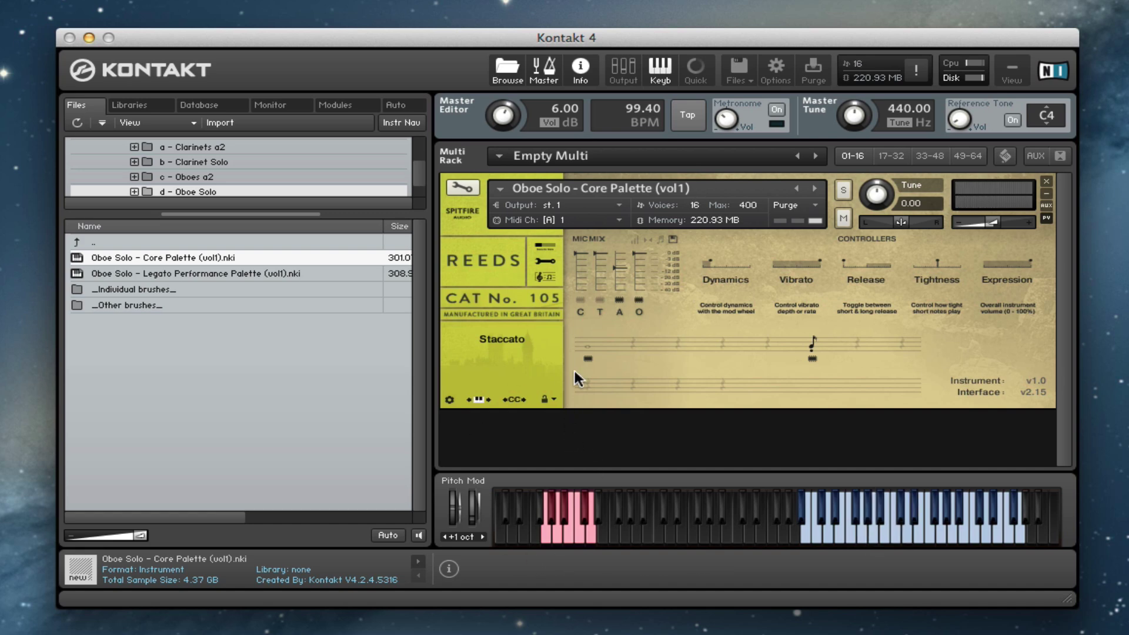
{"action": "left_click", "coordinate": [588, 346]}
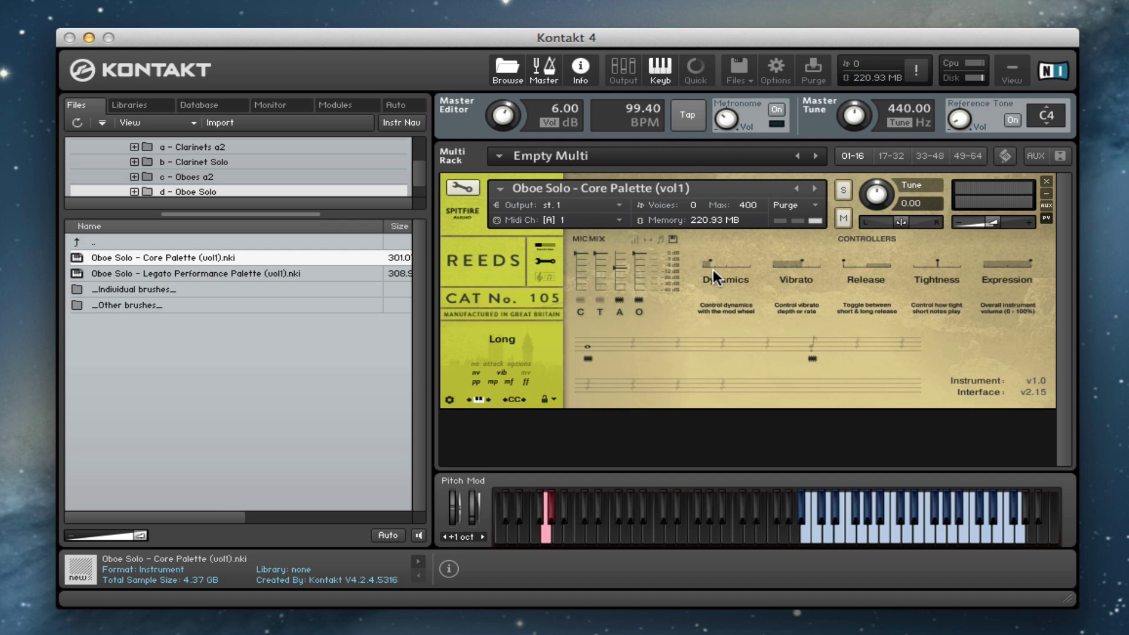
Move the browser up from d - Oboe Solo to the parent Instruments main mics folder
{"action": "key", "text": "Left"}
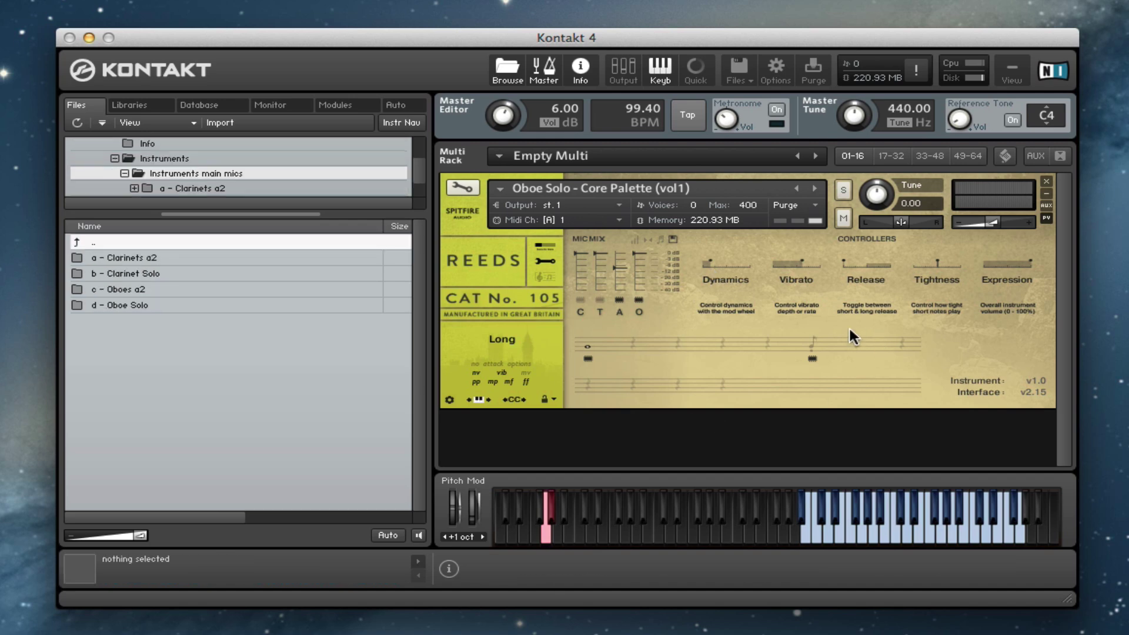